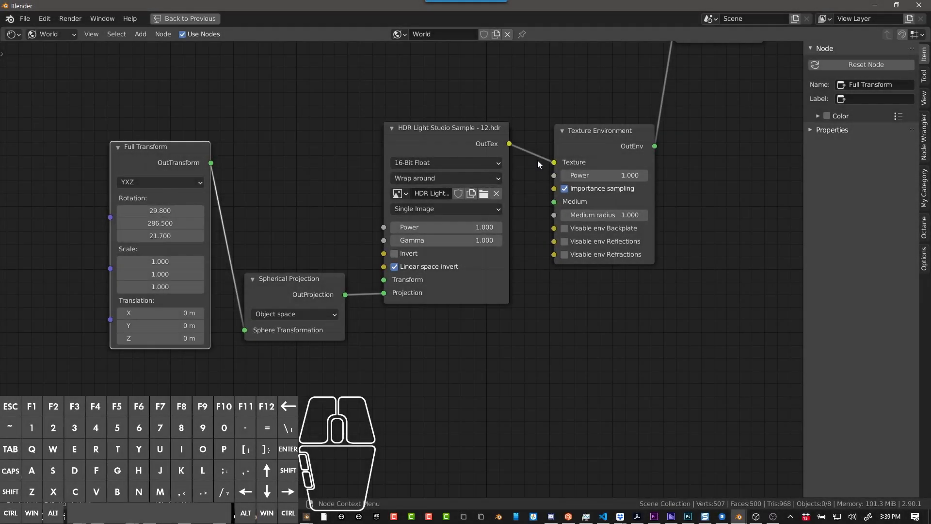
Make a new copy of the current World data and delete all nodes from its node tree.
scroll(534, 170, "down", 1)
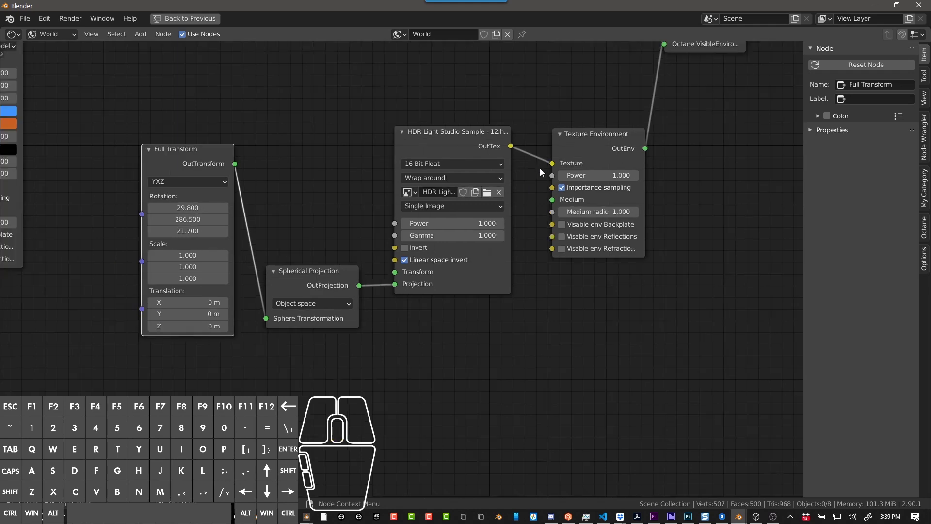
scroll(557, 135, "up", 3)
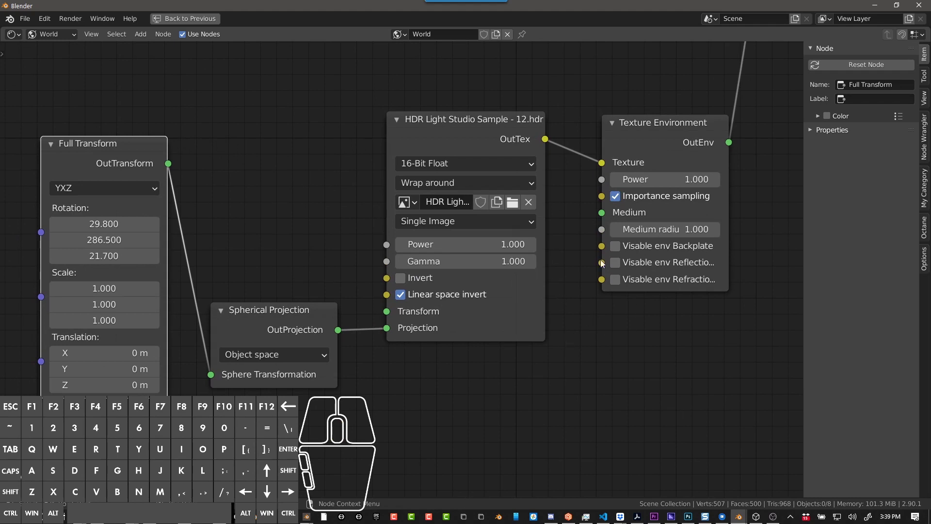
left_click(495, 34)
scroll(554, 213, "down", 3)
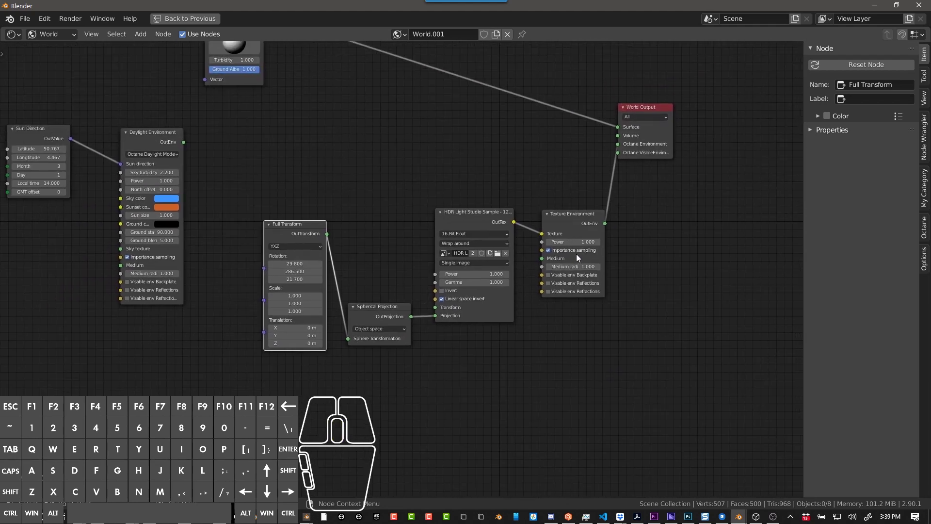
key("x")
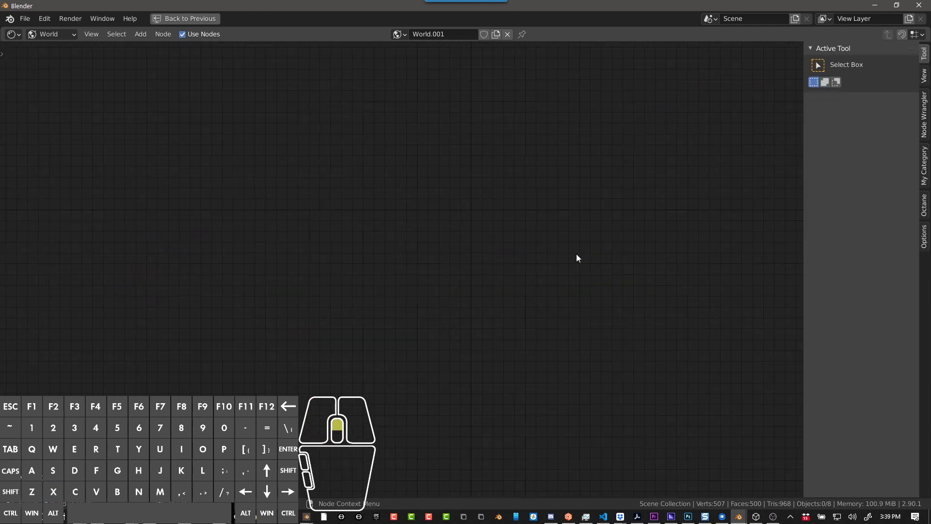
Add a World Output node to the empty world node tree.
key("ctrl+space")
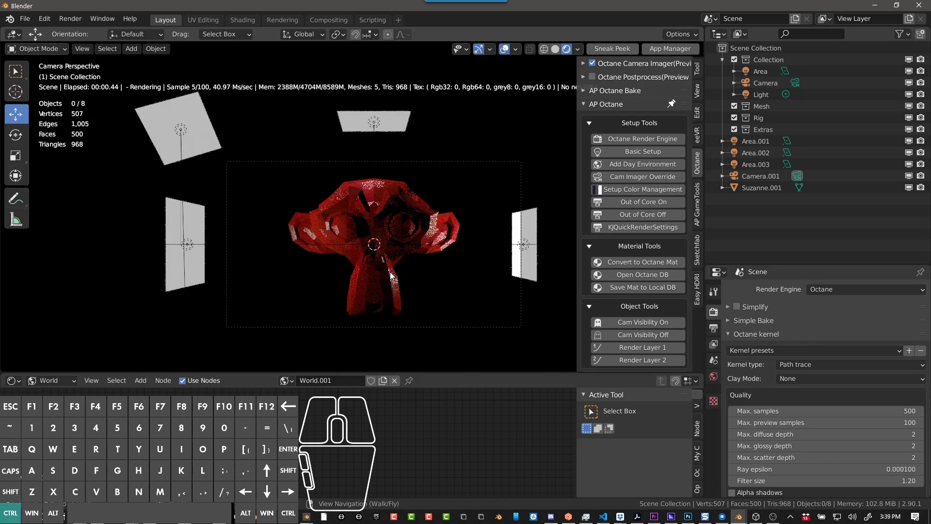
key("ctrl+space")
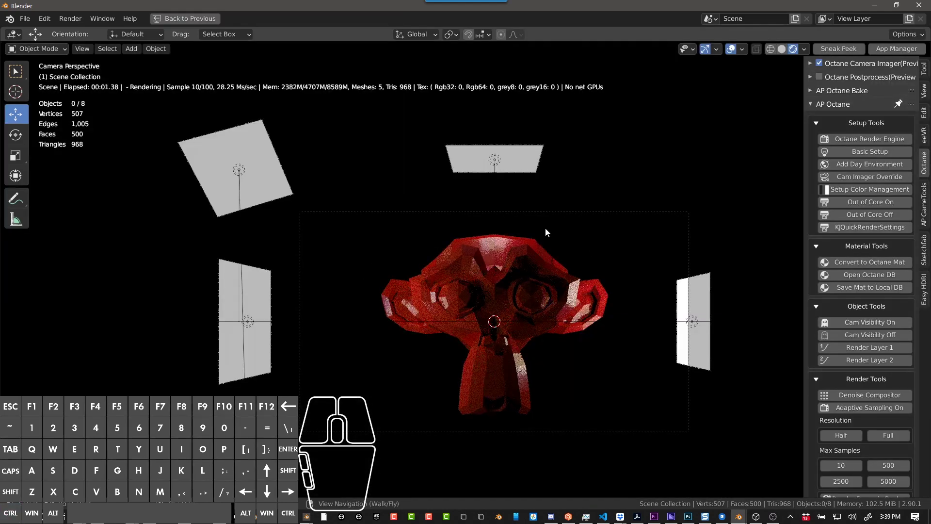
key("ctrl+space")
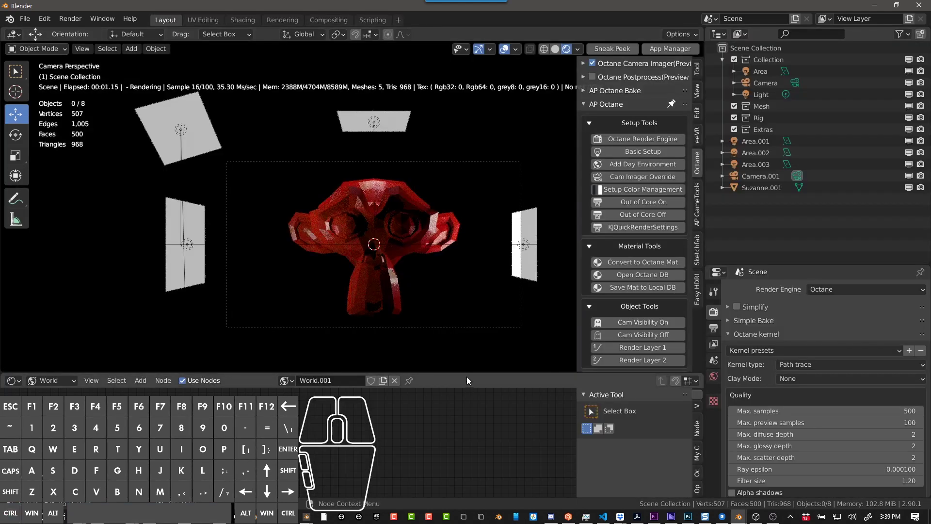
key("ctrl+space")
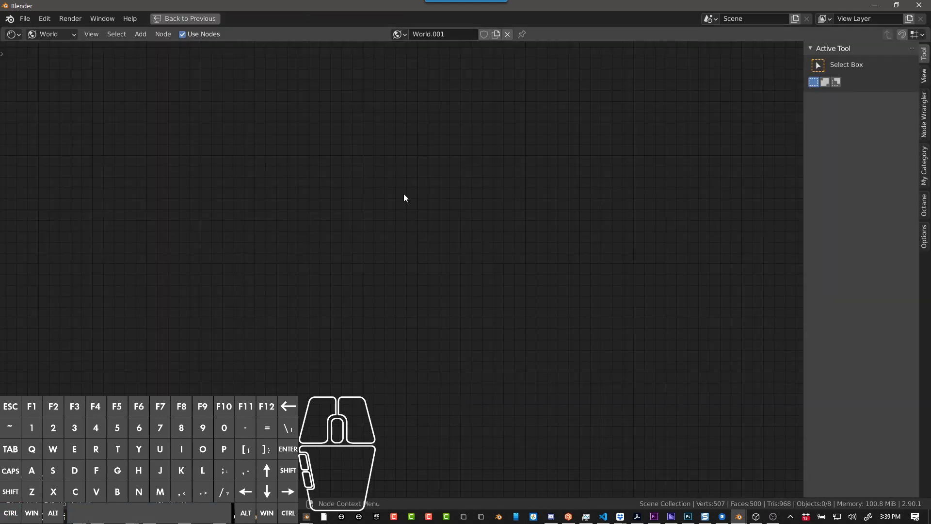
key("shift+a")
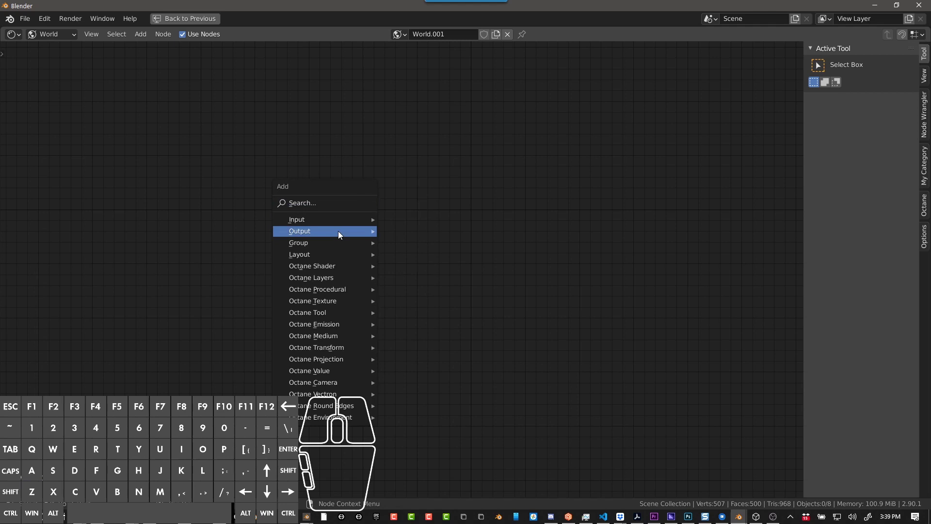
mouse_move(338, 231)
left_click(418, 242)
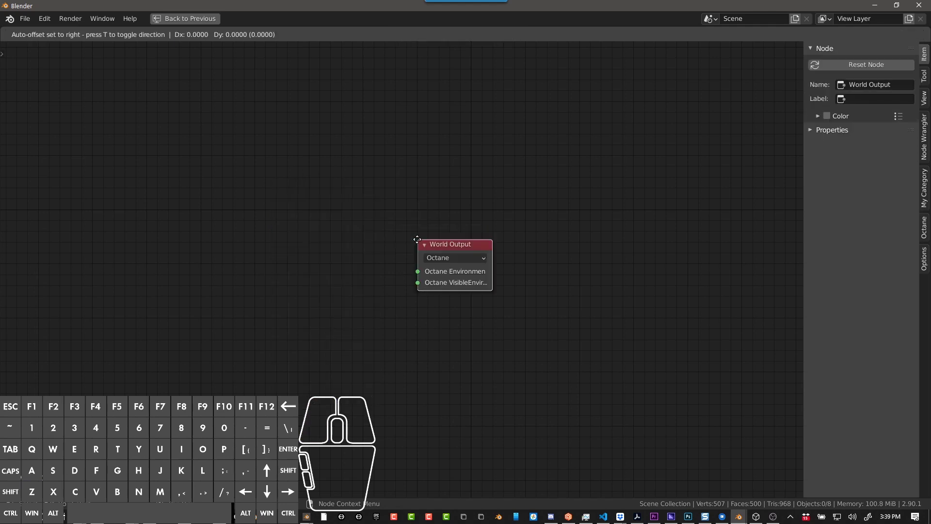
left_click(494, 179)
key("shift+a")
mouse_move(376, 253)
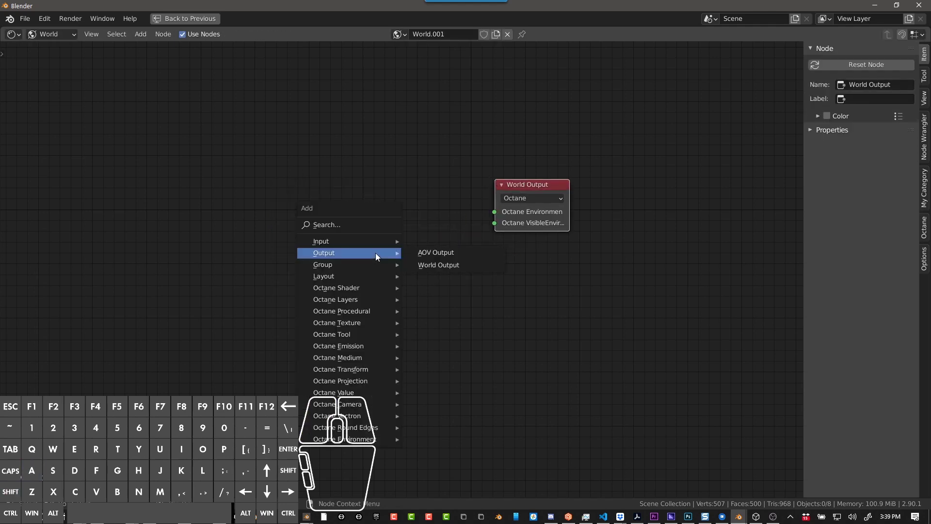
left_click(353, 151)
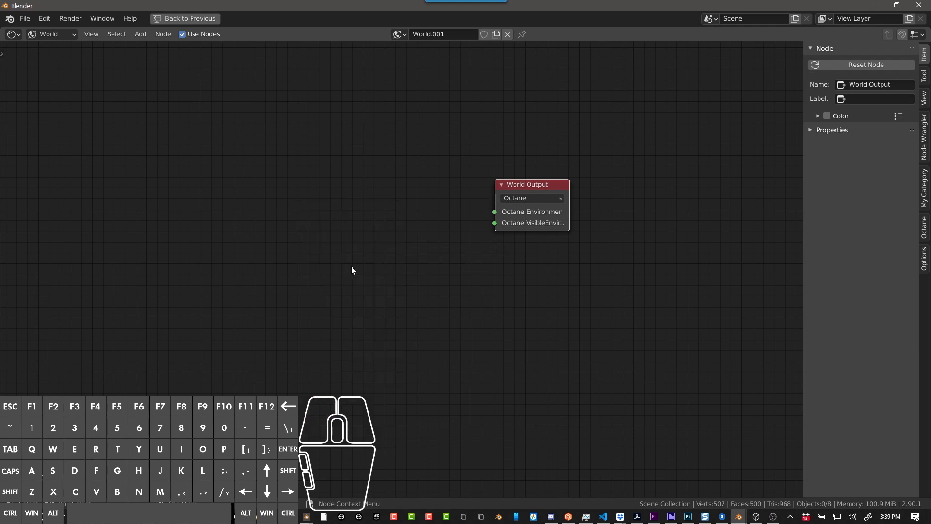
Bring HDR Light Studio Sample - 12.hdr from File Explorer's 10_hdris folder into the node tree, placing it before the World Output node.
key("alt+Tab")
left_click(469, 117)
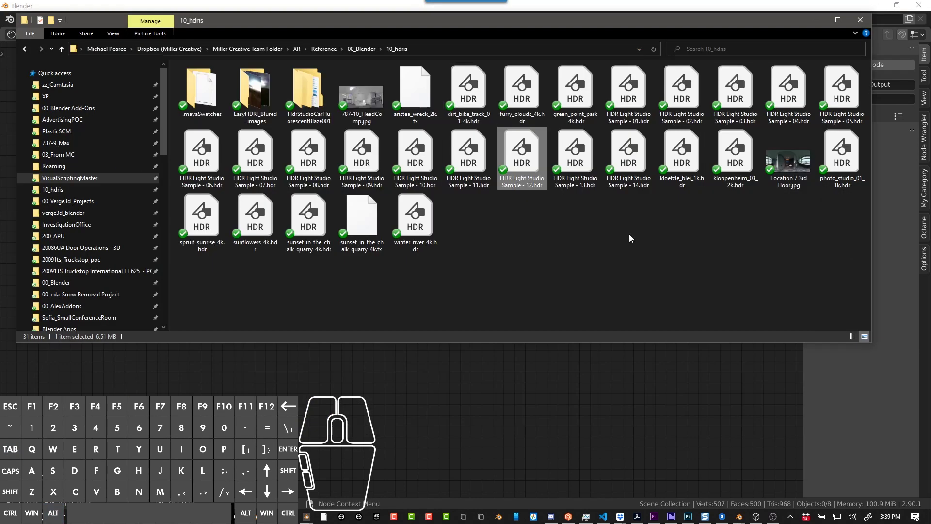
left_click_drag(537, 161, 452, 251)
left_click_drag(337, 229, 289, 209)
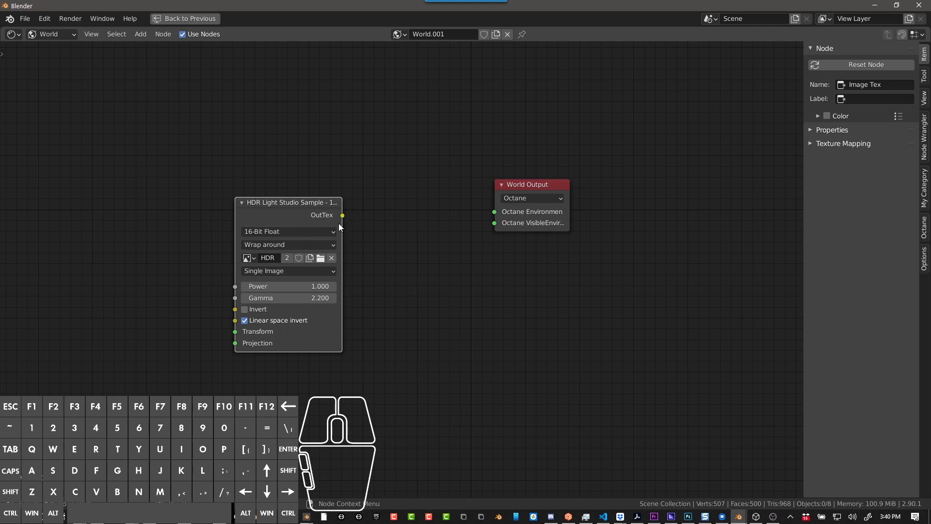
left_click_drag(343, 216, 414, 277)
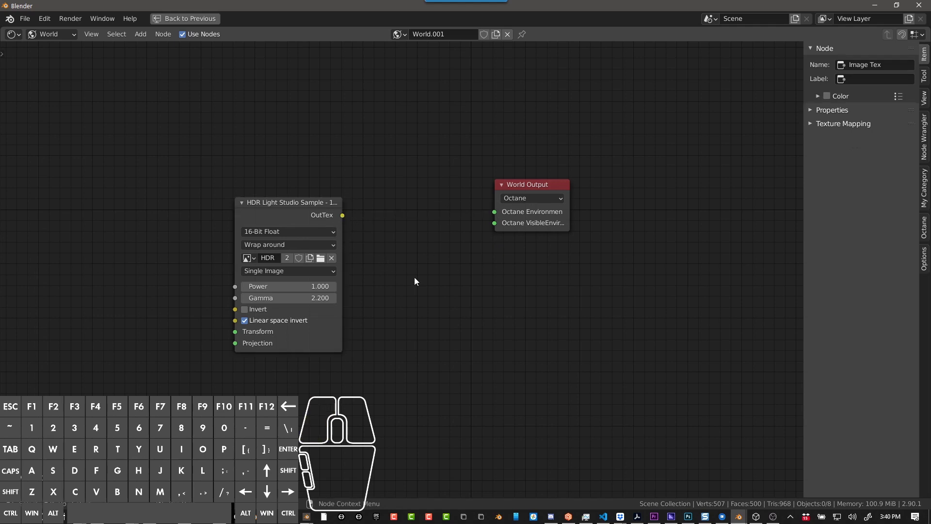
left_click(417, 282)
key("shift+a")
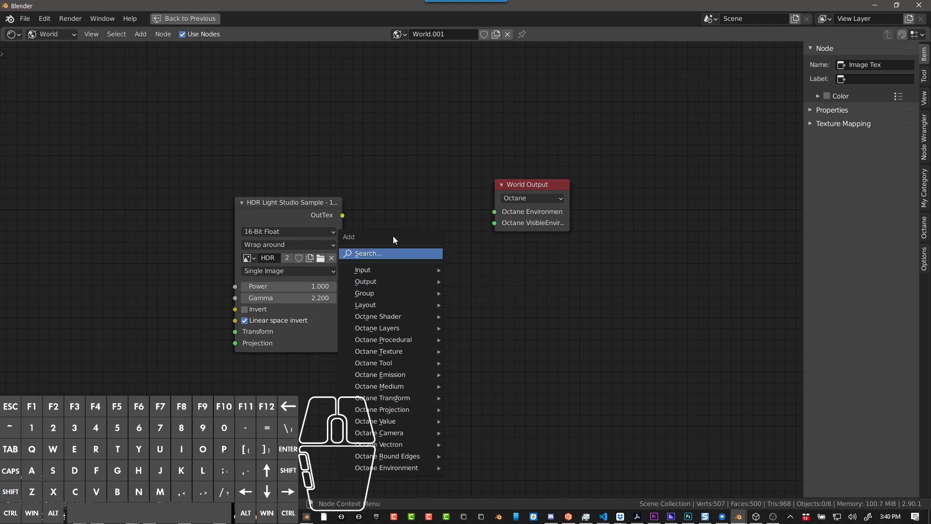
Add a Texture Environment node between the HDR image node and the World Output node.
key("shift+a")
mouse_move(695, 279)
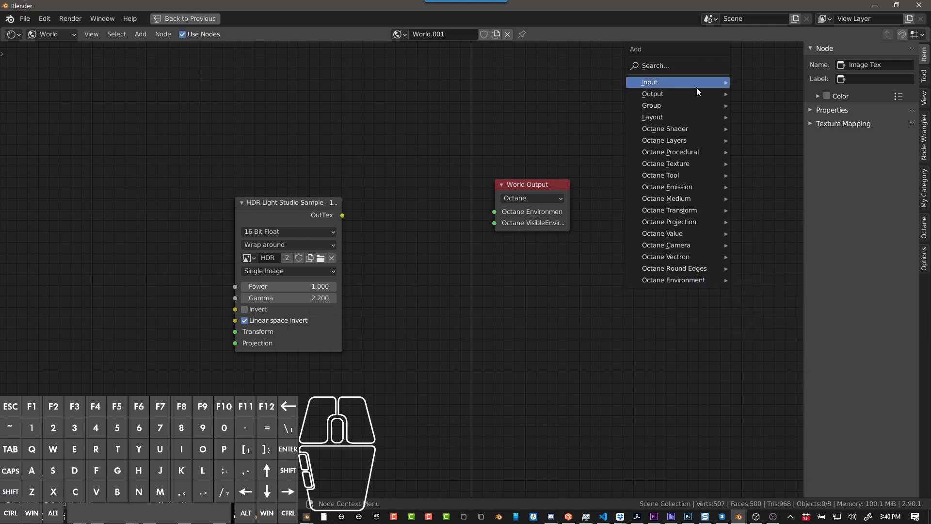
left_click(681, 66)
type("env")
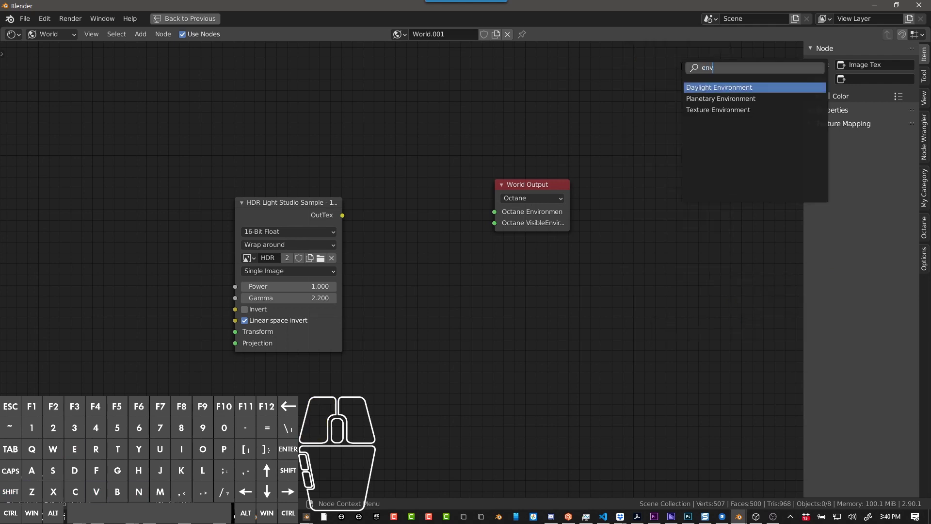
left_click(713, 110)
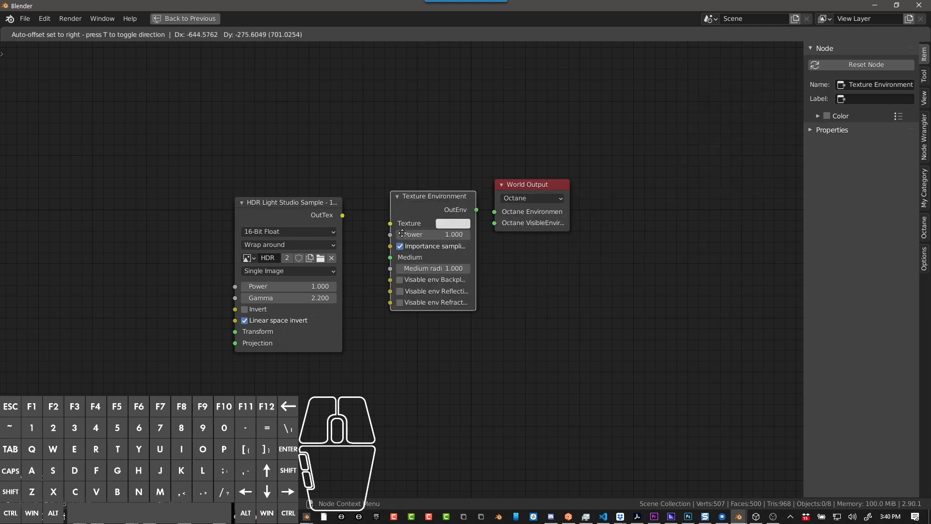
left_click(402, 222)
Link the HDR image to the Texture Environment's Texture input and OutEnv to the World Output's Octane Environment input, then shift the image node upward.
left_click_drag(343, 214, 375, 217)
left_click_drag(458, 204, 495, 212)
left_click_drag(299, 208, 301, 169)
Add a Full Transform node before the HDR image node.
middle_click_drag(295, 303, 400, 288)
key("shift+a")
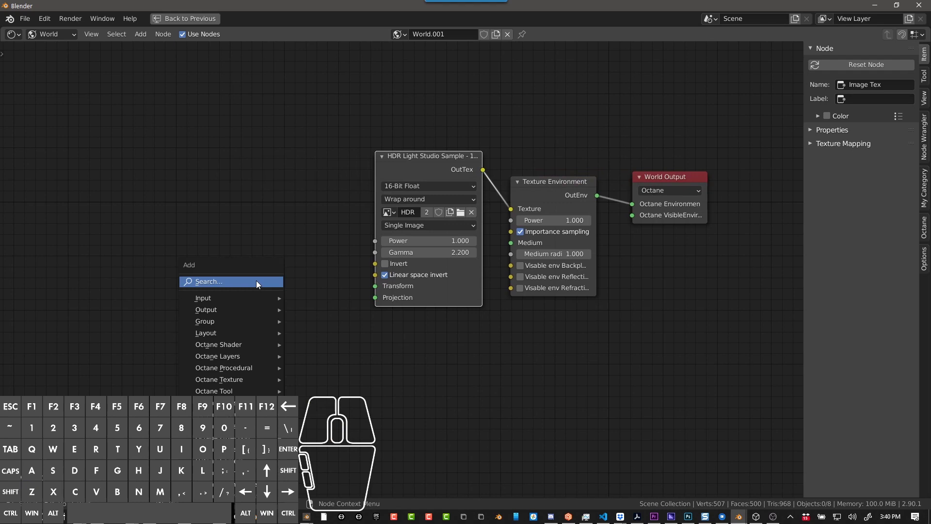
left_click(256, 281)
type("full")
key("Return")
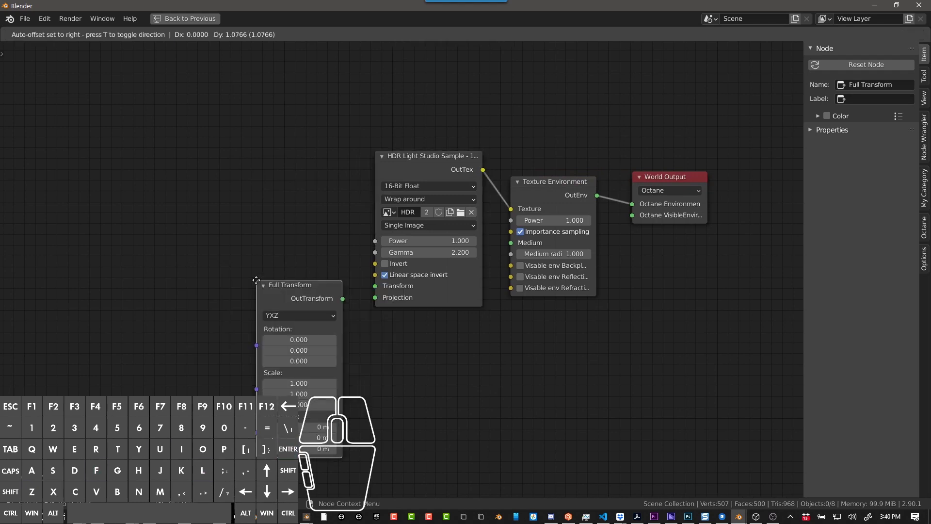
left_click(366, 135)
Link the Full Transform output to the HDR image's Transform input and space the two nodes further apart.
left_click_drag(426, 156, 435, 117)
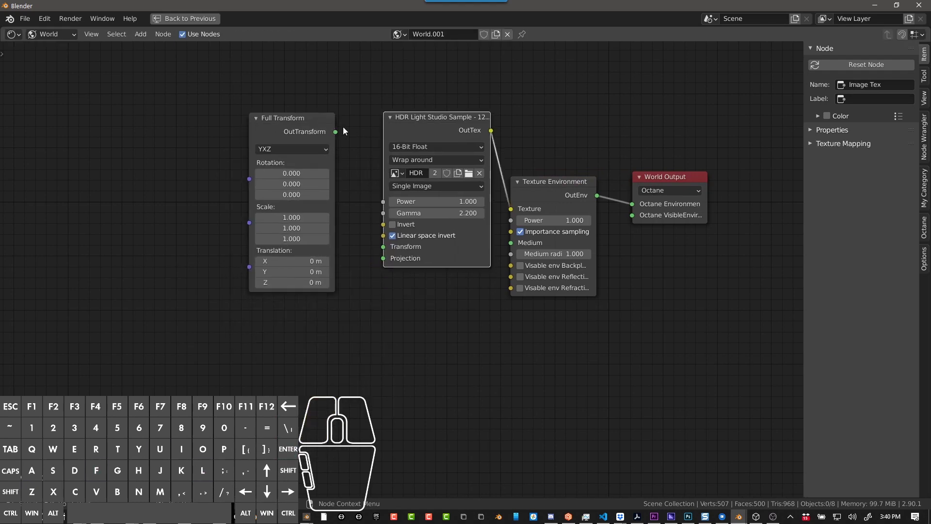
left_click_drag(333, 134, 383, 246)
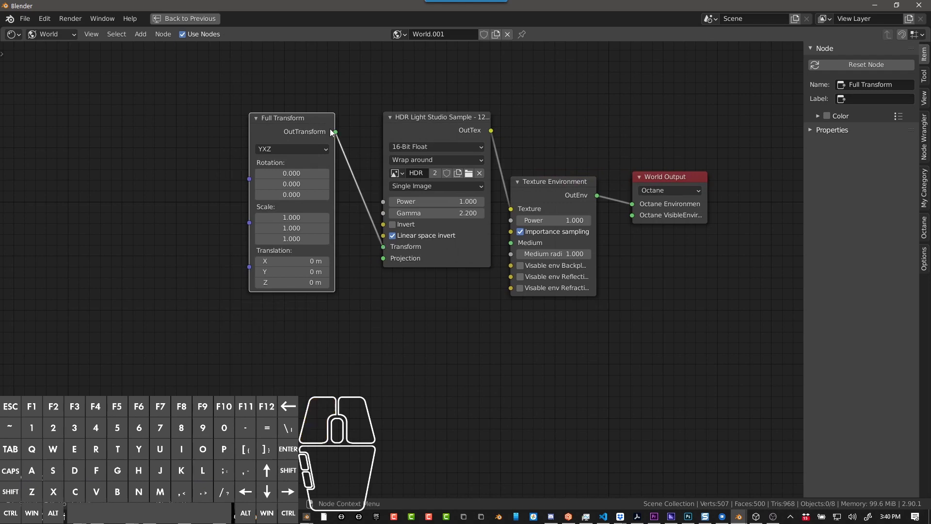
left_click_drag(304, 113, 192, 110)
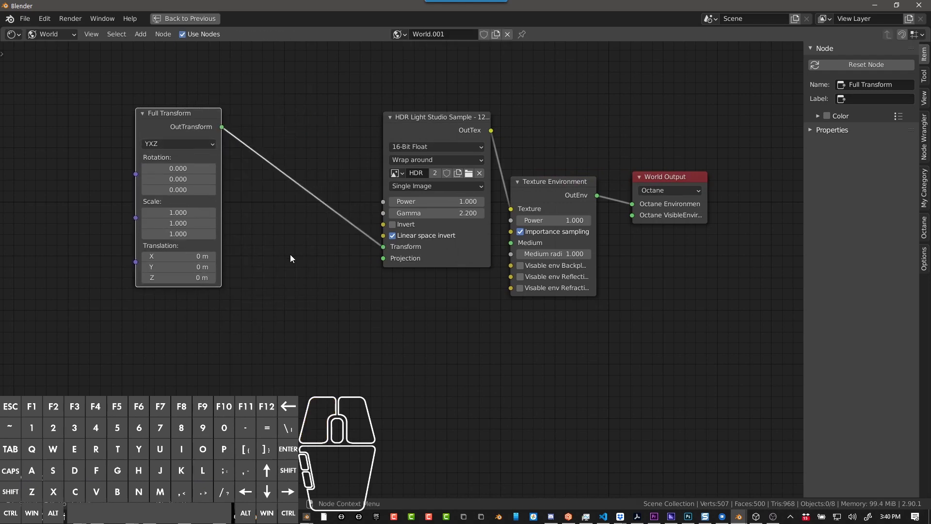
Add a Spherical Projection node between the Full Transform and HDR image nodes.
key("shift+a")
left_click(313, 288)
type("sph")
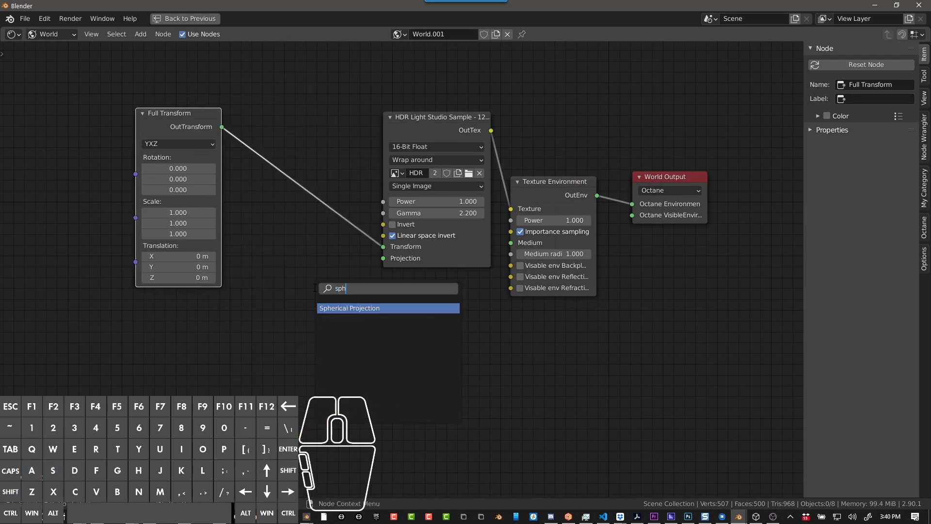
key("Return")
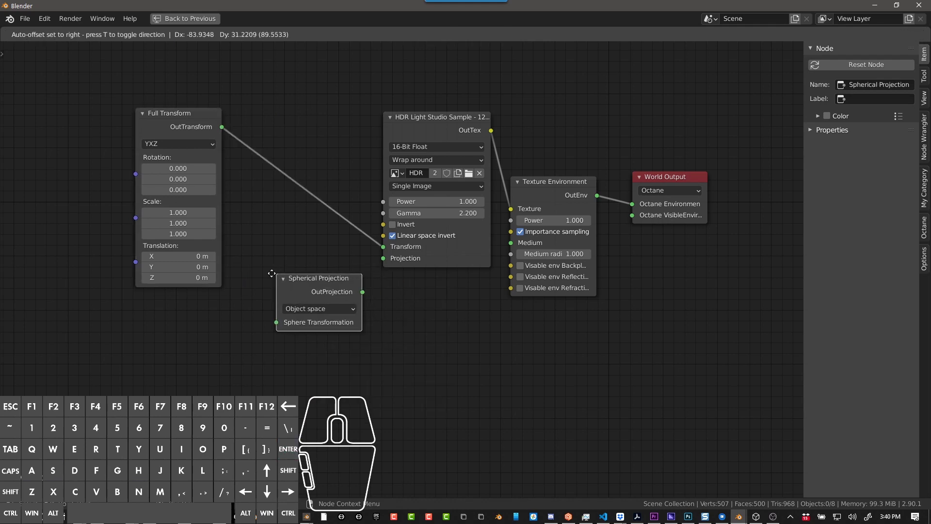
left_click(360, 298)
Route Full Transform through the Spherical Projection's Sphere Transformation input into the HDR image's Projection input, and arrange the nodes in a row.
left_click_drag(342, 293, 256, 323)
left_click_drag(219, 115, 182, 156)
left_click_drag(302, 281, 315, 173)
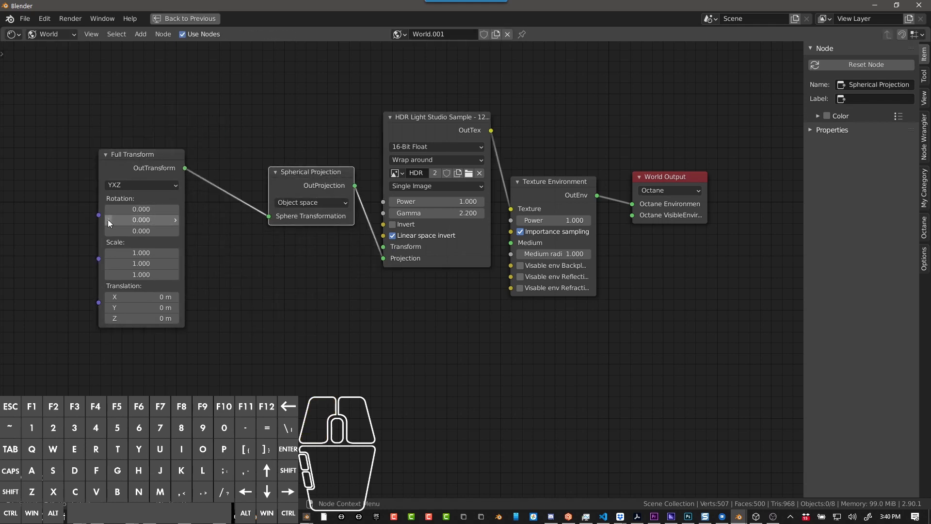
Set the HDR image node's Gamma to 1 and move the Spherical Projection node further away from it.
middle_click_drag(508, 254, 435, 251)
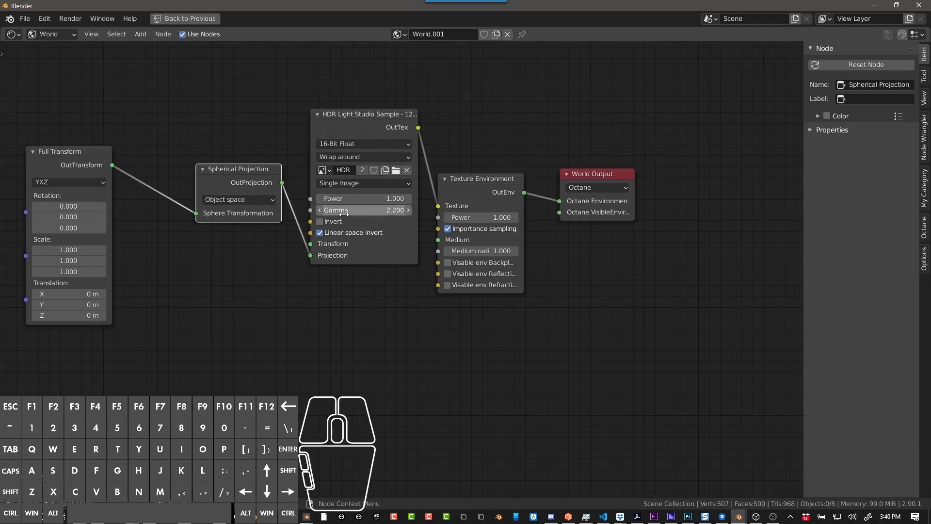
left_click(362, 212)
type("1")
key("Return")
scroll(340, 257, "down", 2)
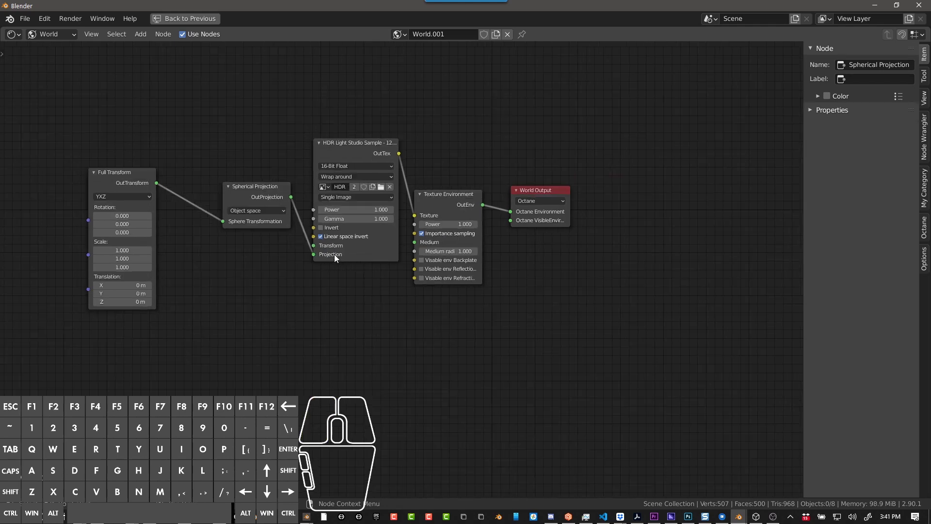
left_click_drag(267, 195, 247, 205)
scroll(324, 273, "up", 1)
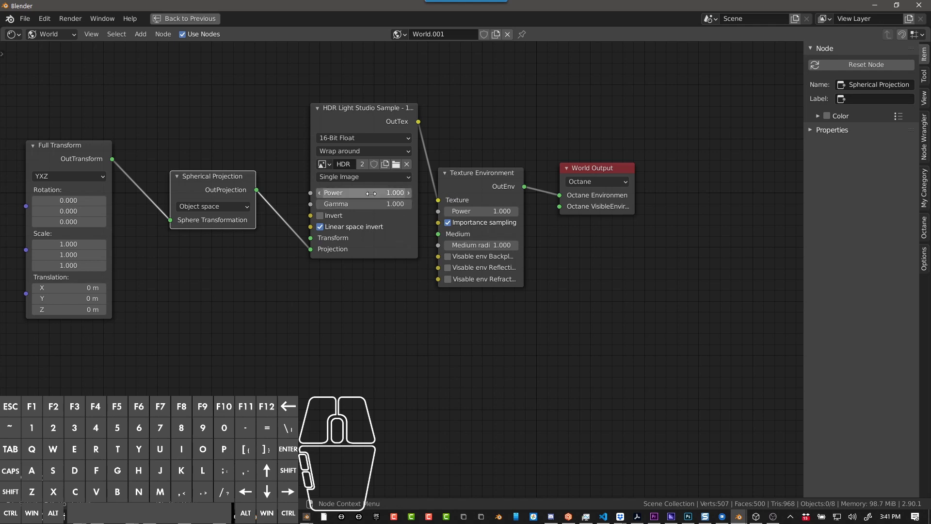
Try the 32-Bit Float option for the HDR image's texture bit depth, and settle on Automatic.
left_click(361, 137)
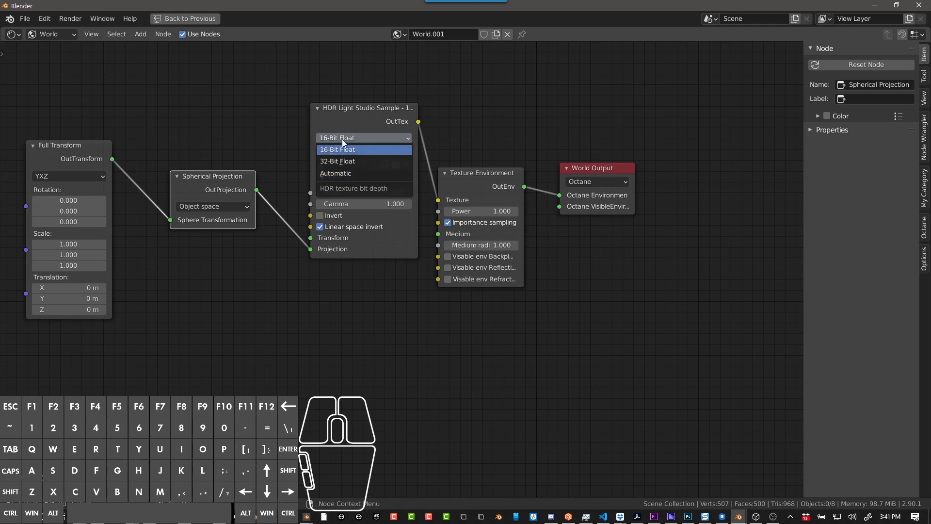
left_click(346, 133)
left_click(346, 140)
left_click(346, 161)
left_click(348, 137)
left_click(347, 174)
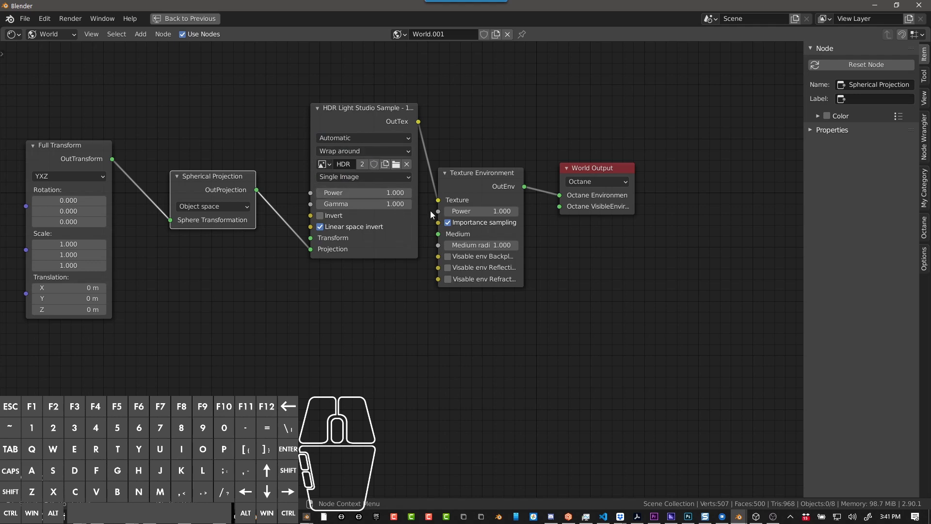
Restore the full layout and rotate the HDR environment by adjusting the Full Transform node's second rotation value to about 22.
key("ctrl+space")
left_click_drag(139, 289, 173, 254)
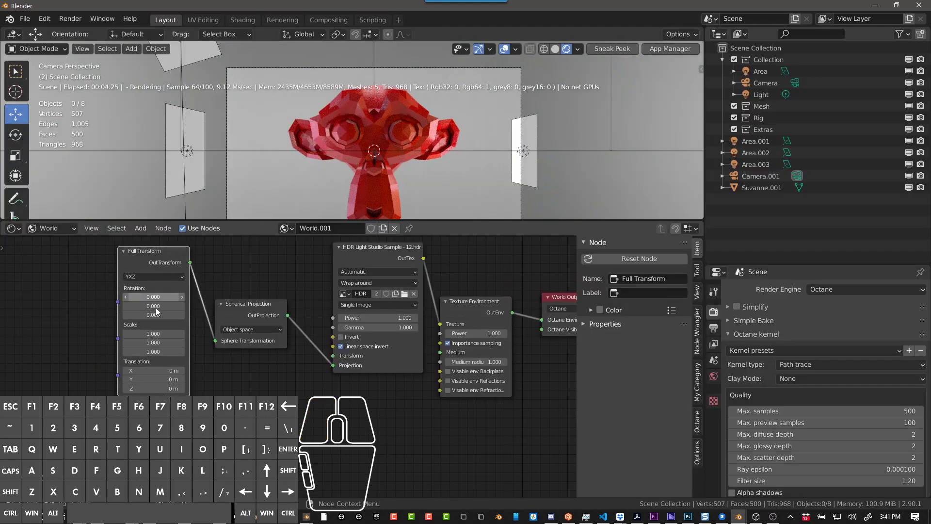
mouse_move(150, 306)
left_mouse_down()
mouse_move(162, 306)
mouse_move(135, 306)
left_mouse_up()
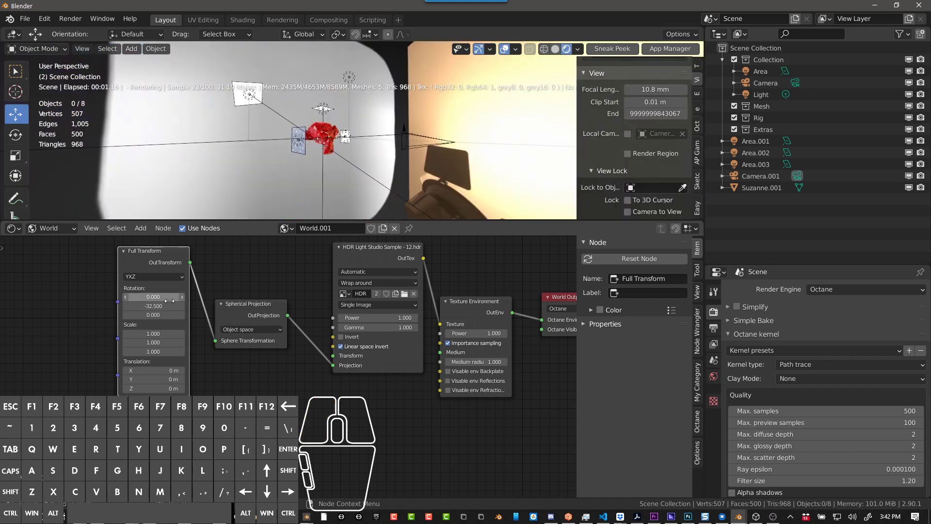
mouse_move(146, 306)
left_mouse_down()
mouse_move(132, 306)
mouse_move(153, 306)
left_mouse_up()
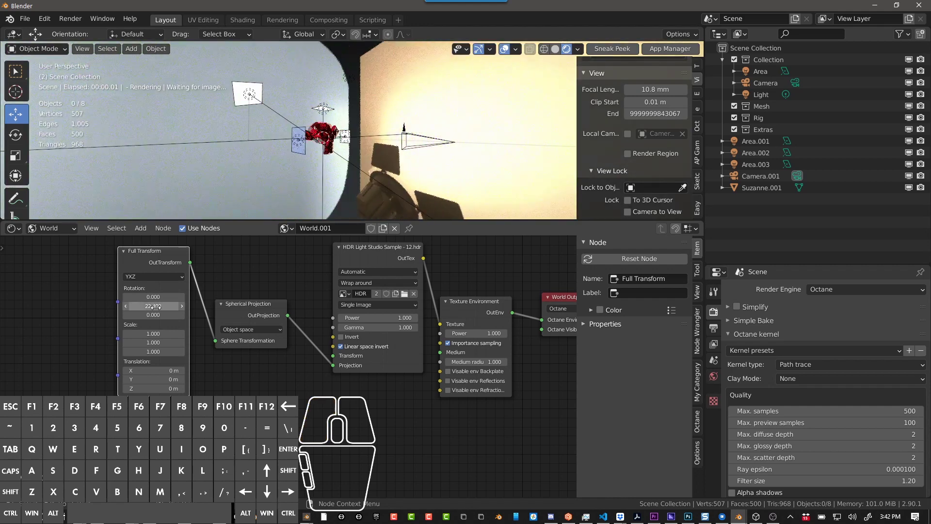
Try 180 for the Full Transform node's second rotation value and return it to 0.
left_click(154, 305)
type("180")
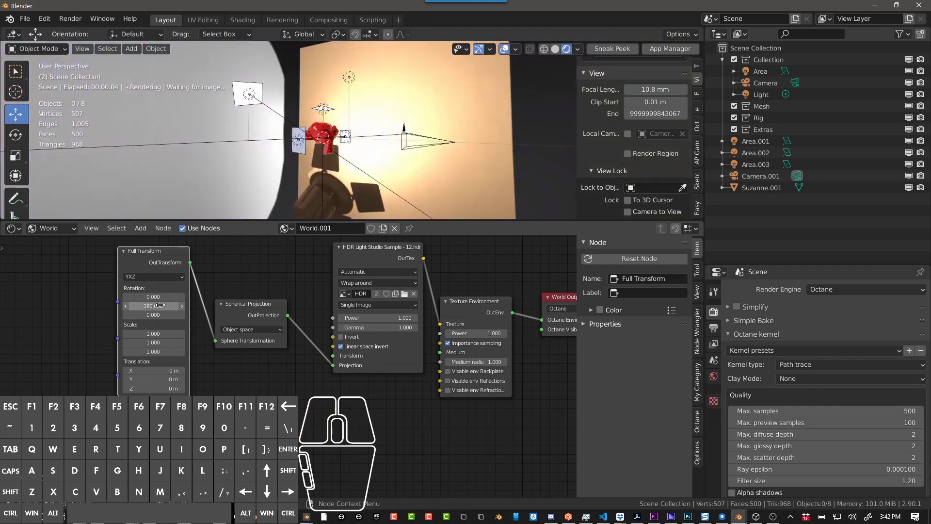
key("Return")
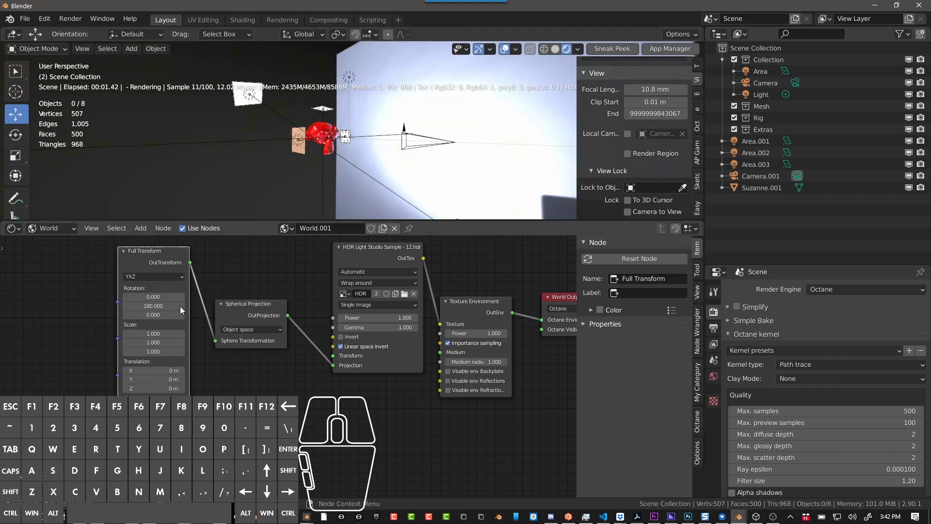
left_click(162, 306)
key("ctrl+a")
type("0")
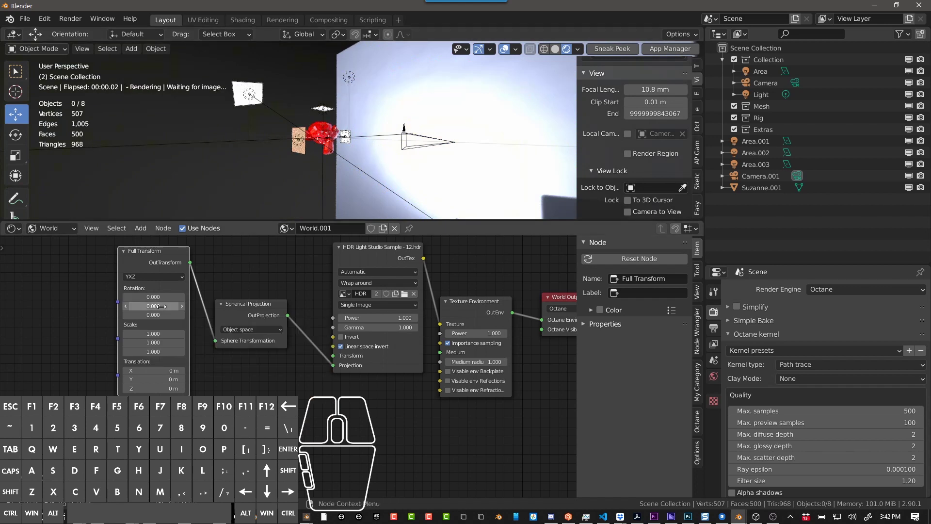
key("Return")
Set the Full Transform node's rotation to about 25.8, 96.2 and 27.8, switching the viewport to the camera view.
left_click_drag(153, 297, 165, 314)
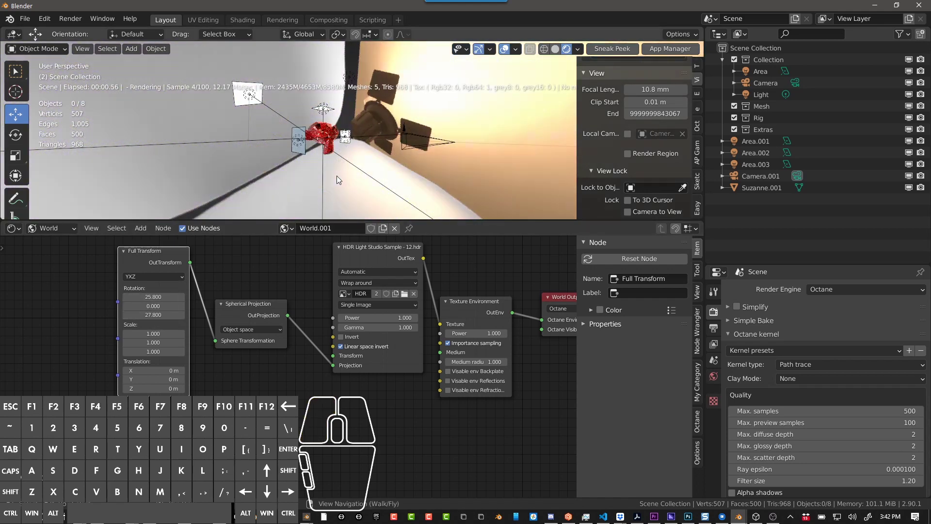
key("KP_0")
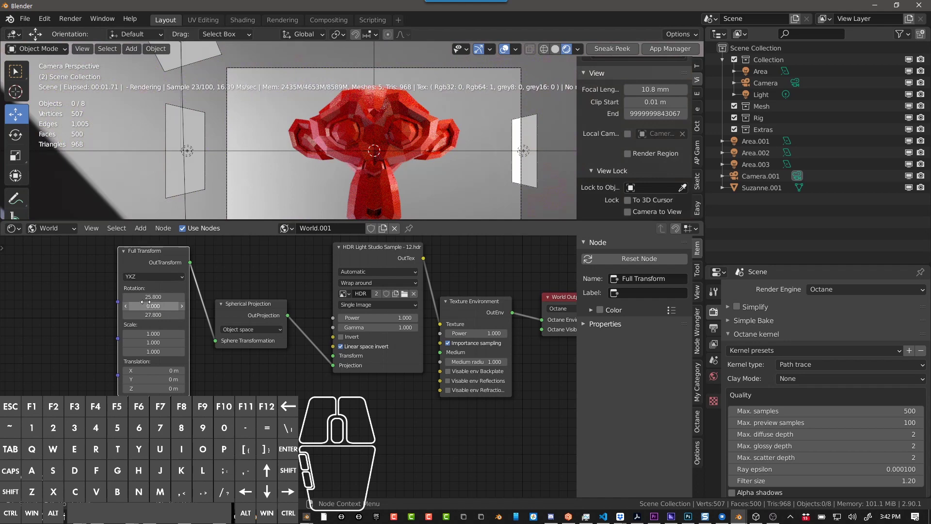
left_click_drag(145, 302, 139, 309)
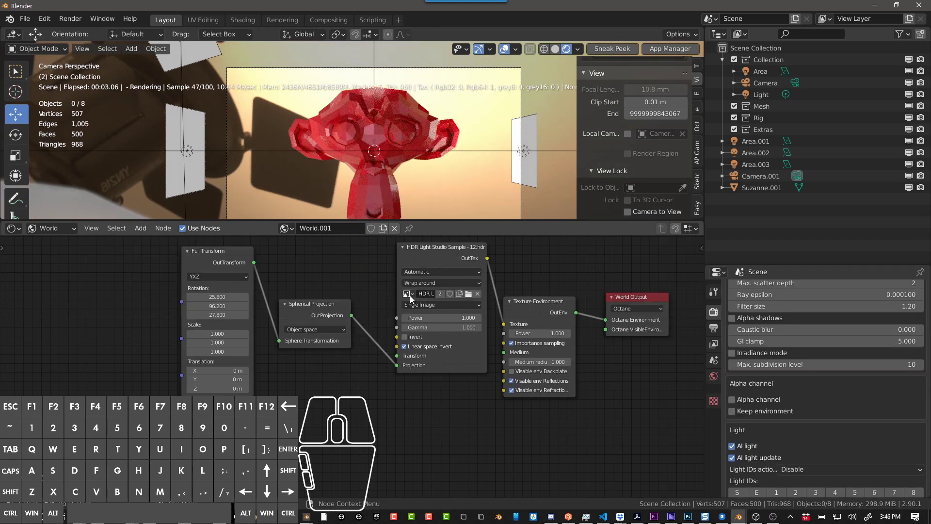
Replace the image in the HDR texture node with spruit_sunrise_4k.hdr.
left_click(408, 294)
type("hdr")
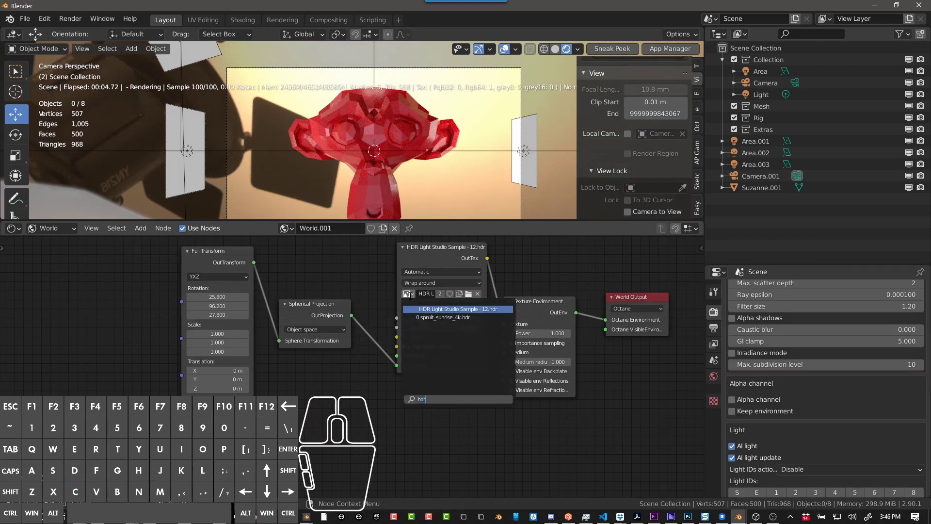
left_click(419, 317)
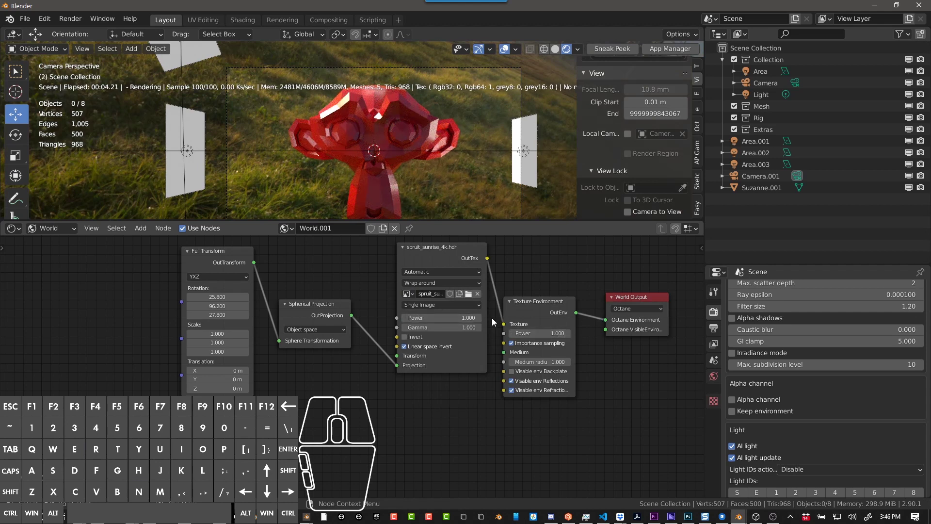
Try a Power of 5 on the HDR image node and return it to 1.
left_click(459, 319)
type("5")
key("Return")
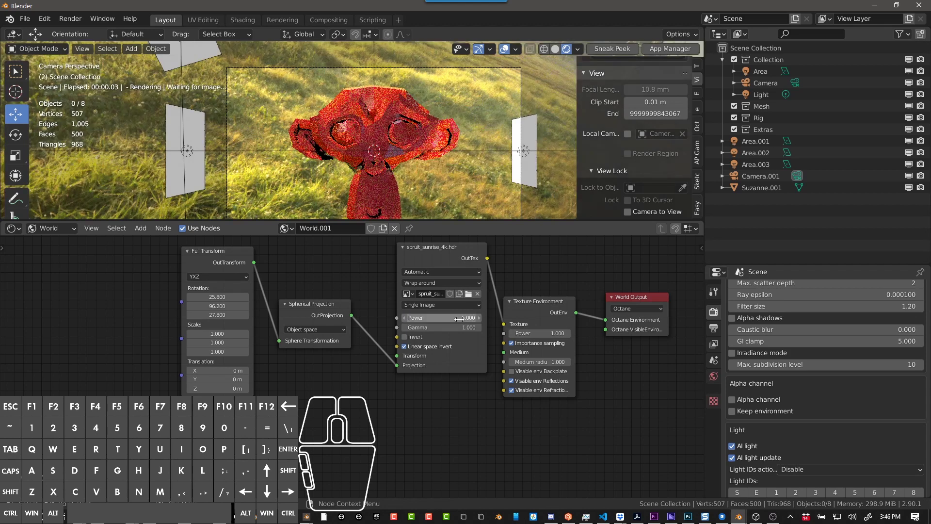
left_click(459, 320)
type("1")
key("Return")
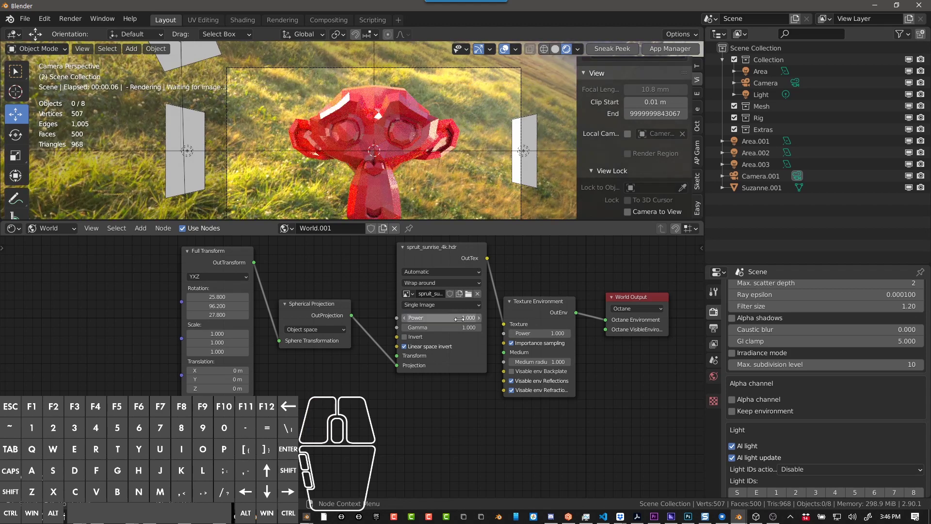
Set the Texture Environment node's Power to 5.
left_click(540, 332)
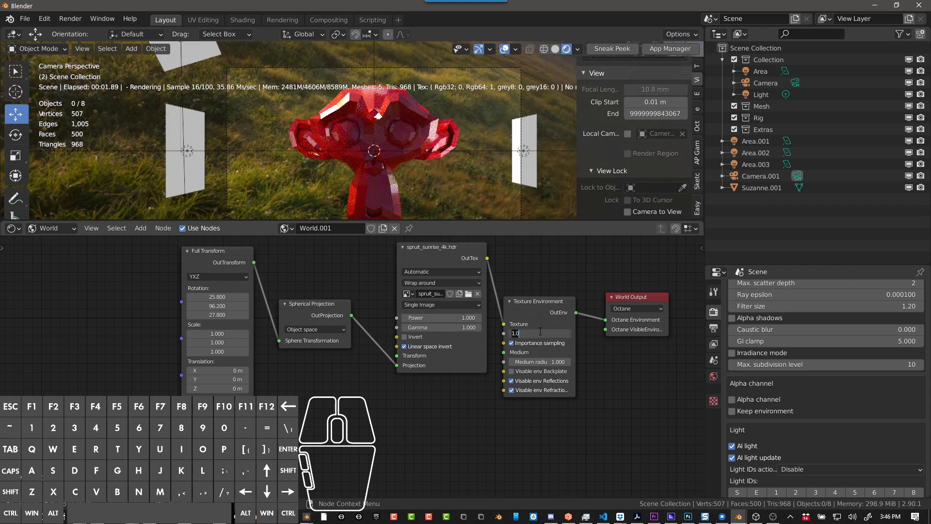
type("5")
key("Return")
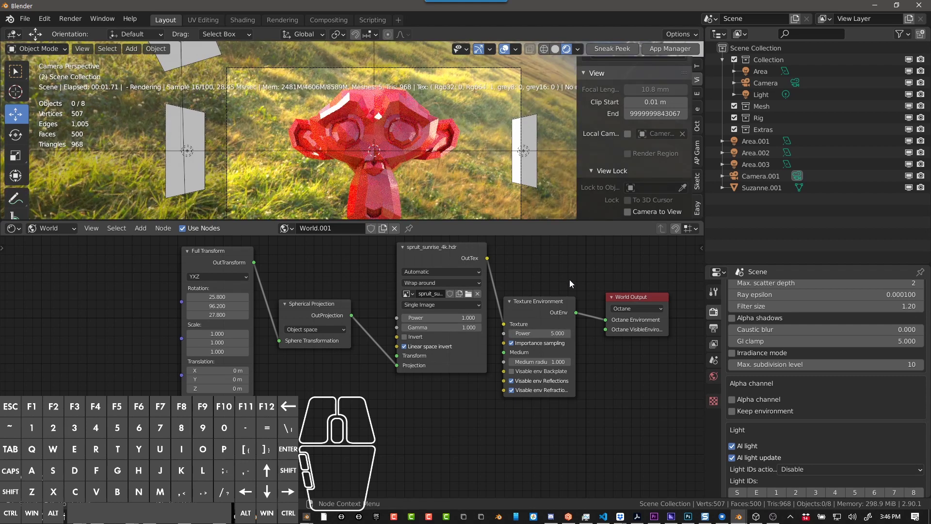
left_click(569, 279)
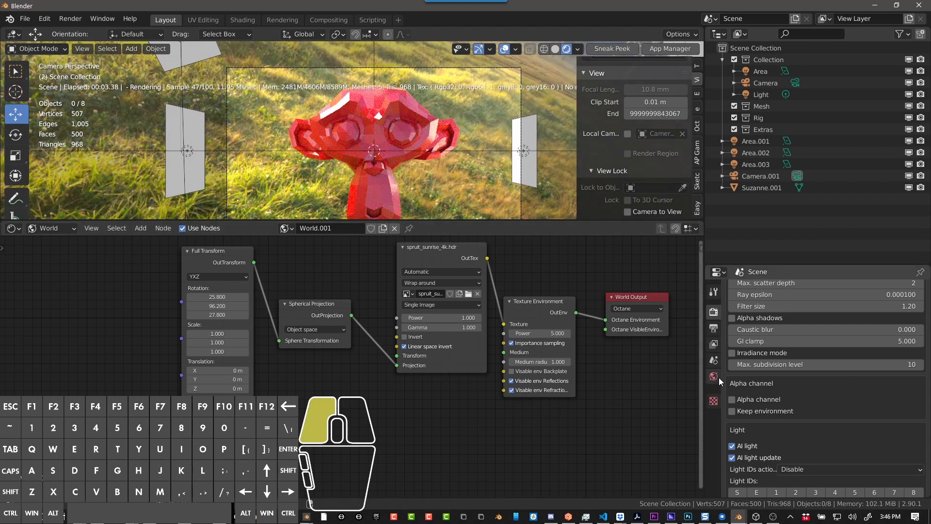
Enable the Alpha channel option in the Octane kernel's render settings to hide the HDR background.
middle_click(753, 315)
scroll(752, 312, "up", 8)
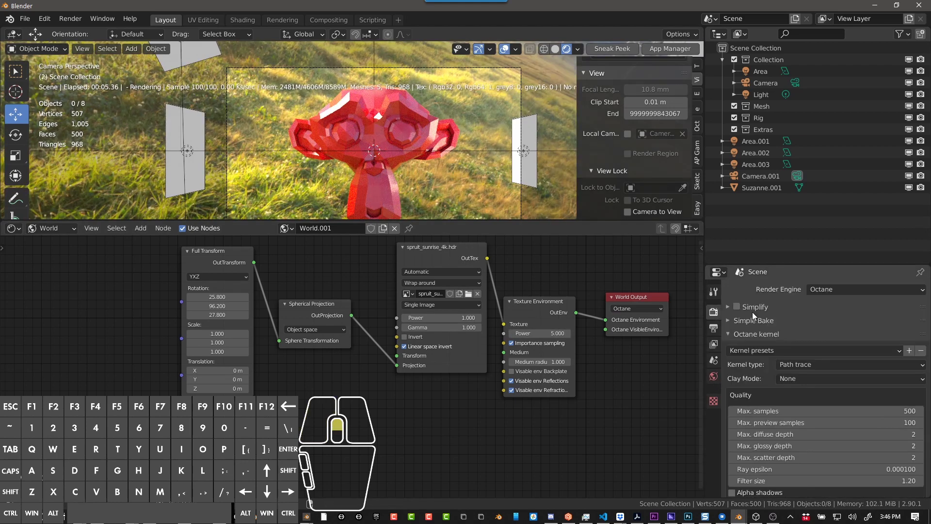
scroll(757, 318, "down", 6)
scroll(760, 331, "down", 5)
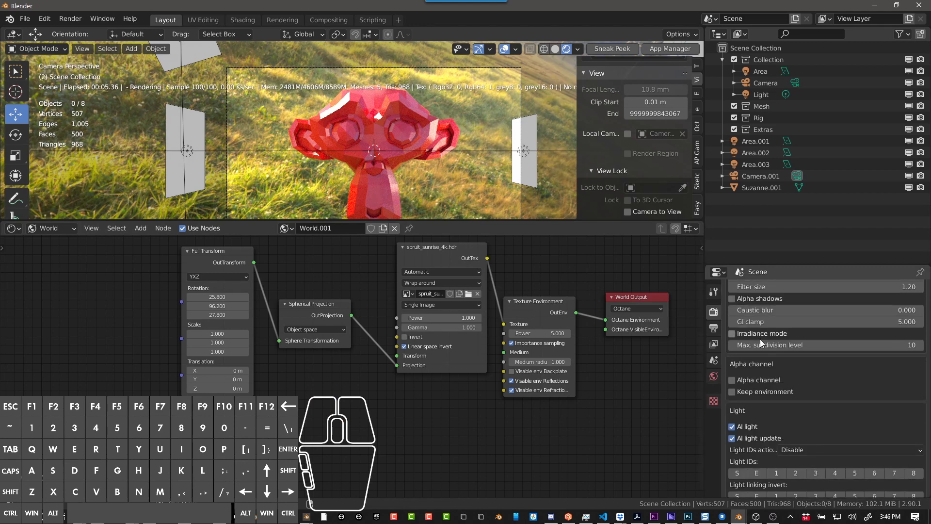
left_click(733, 345)
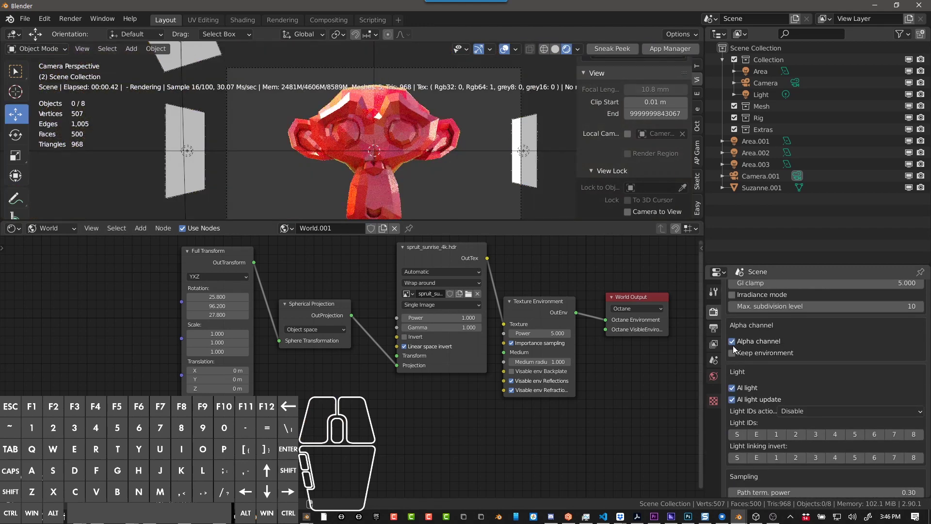